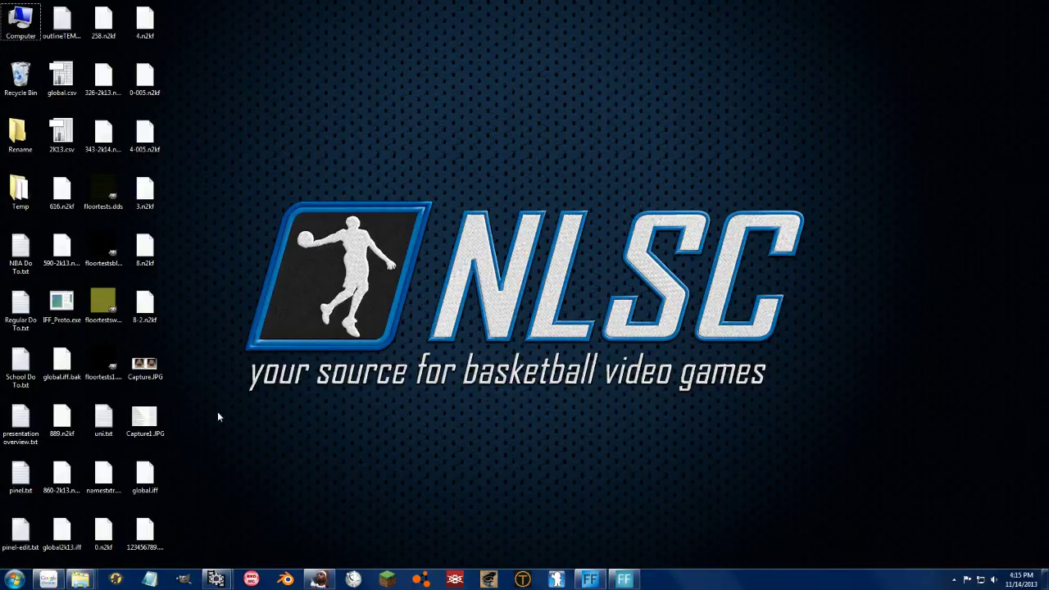
- Arrange the NBA 2K14 game window beside the game's installation folder so both can be used together
{"action": "left_click", "coordinate": [318, 580]}
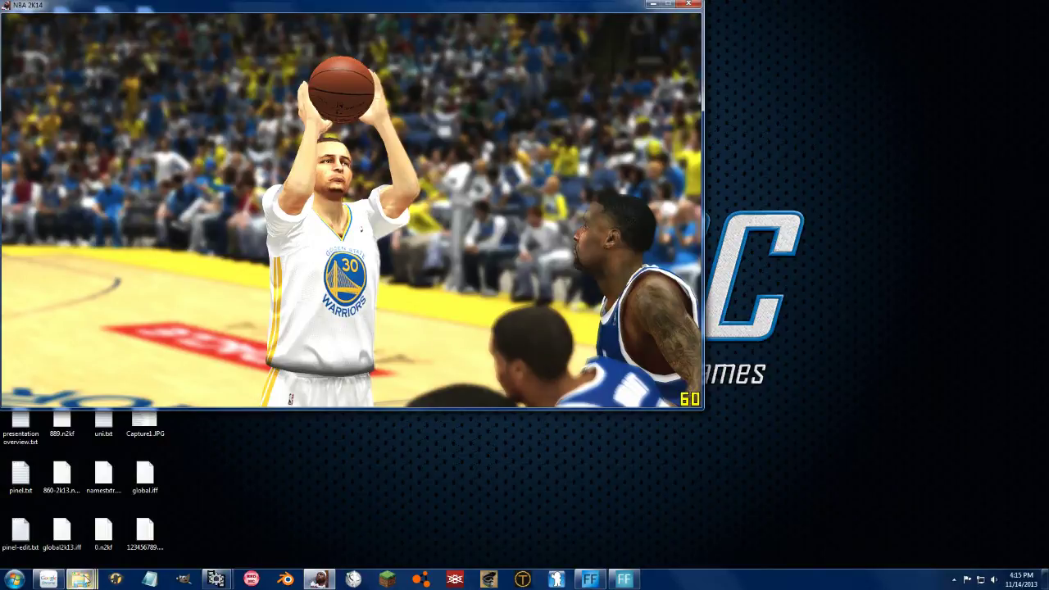
{"action": "mouse_move", "coordinate": [81, 579]}
{"action": "left_click", "coordinate": [188, 507]}
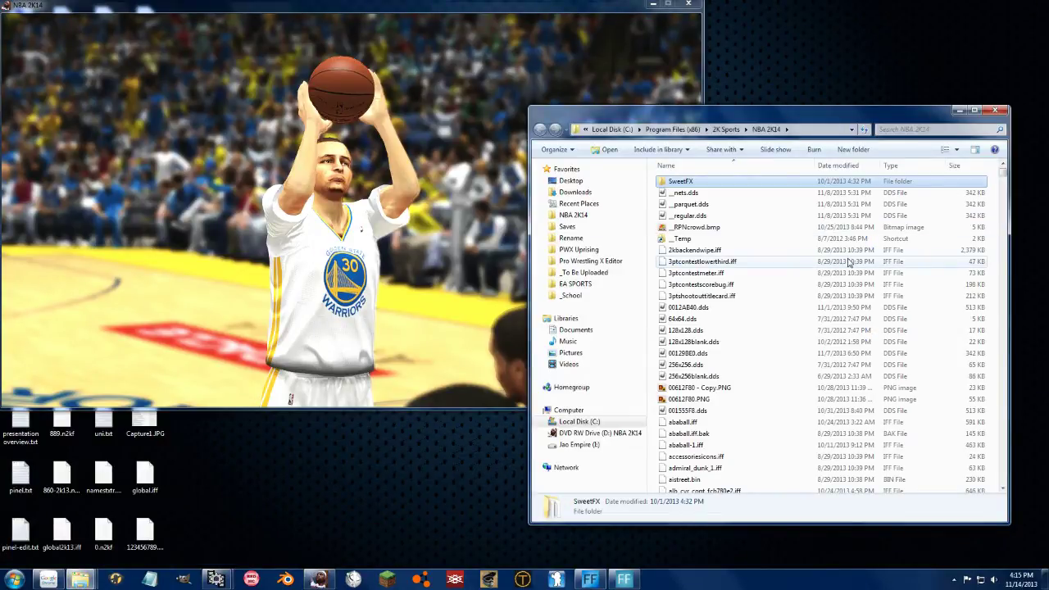
{"action": "left_click", "coordinate": [496, 6]}
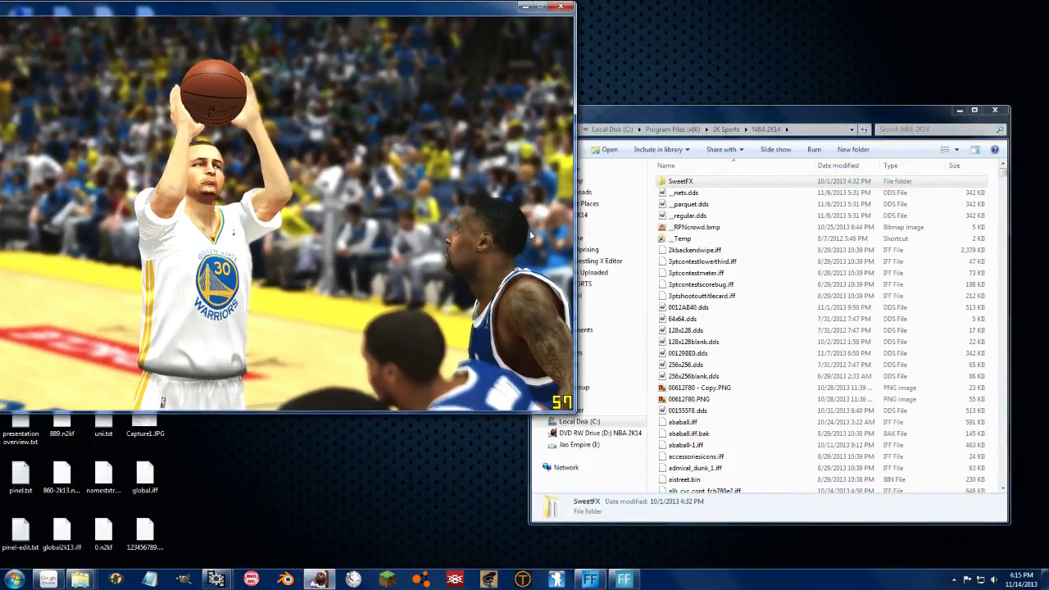
{"action": "left_click", "coordinate": [791, 344]}
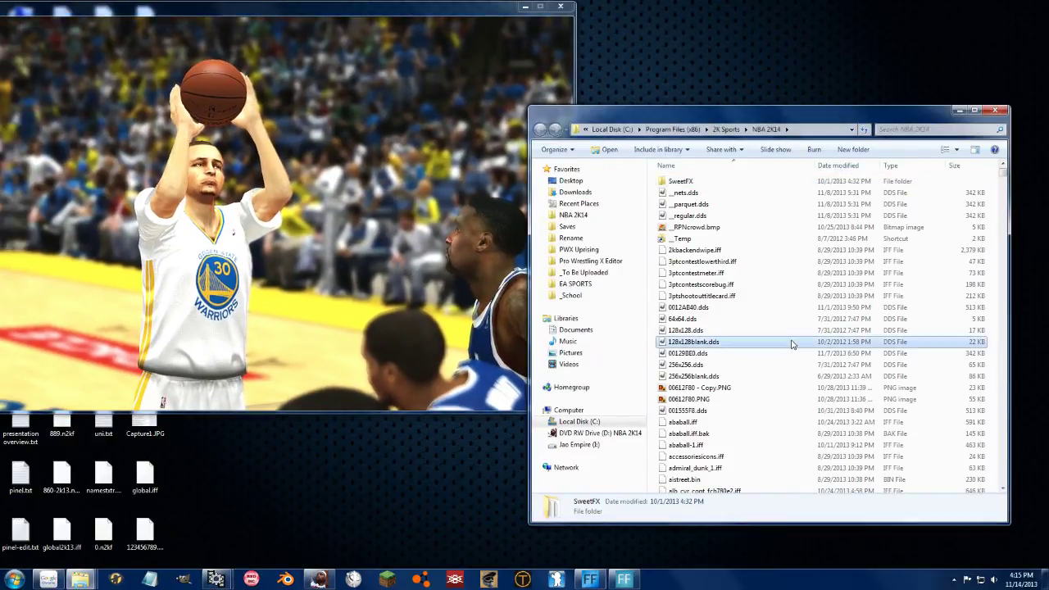
- Make a backup copy of SweetFX_settings.txt in the NBA 2K14 folder
{"action": "scroll", "coordinate": [791, 344], "scroll_direction": "down", "scroll_amount": 20}
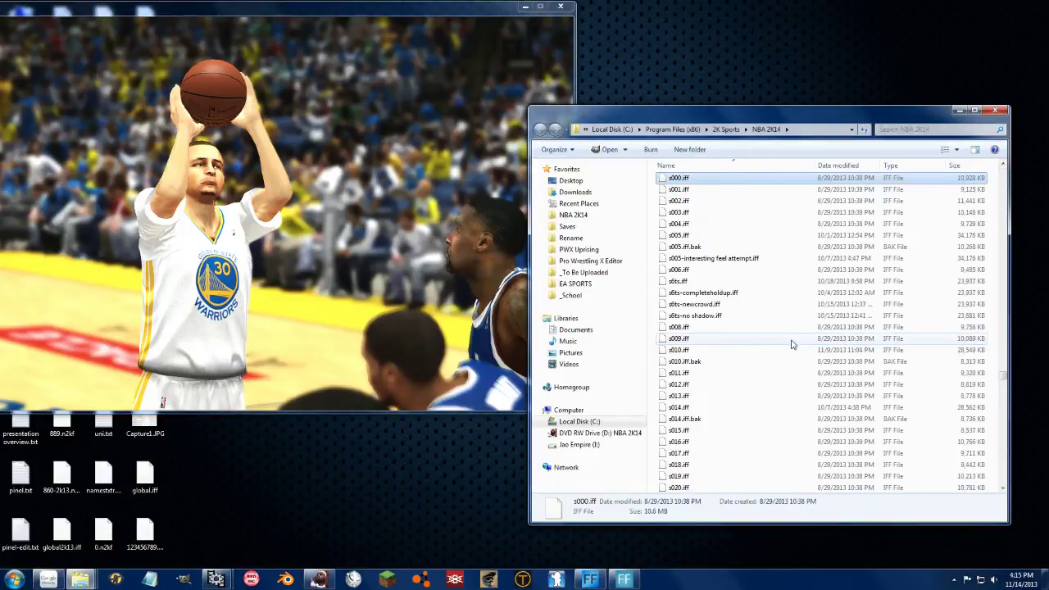
{"action": "left_click", "coordinate": [713, 179]}
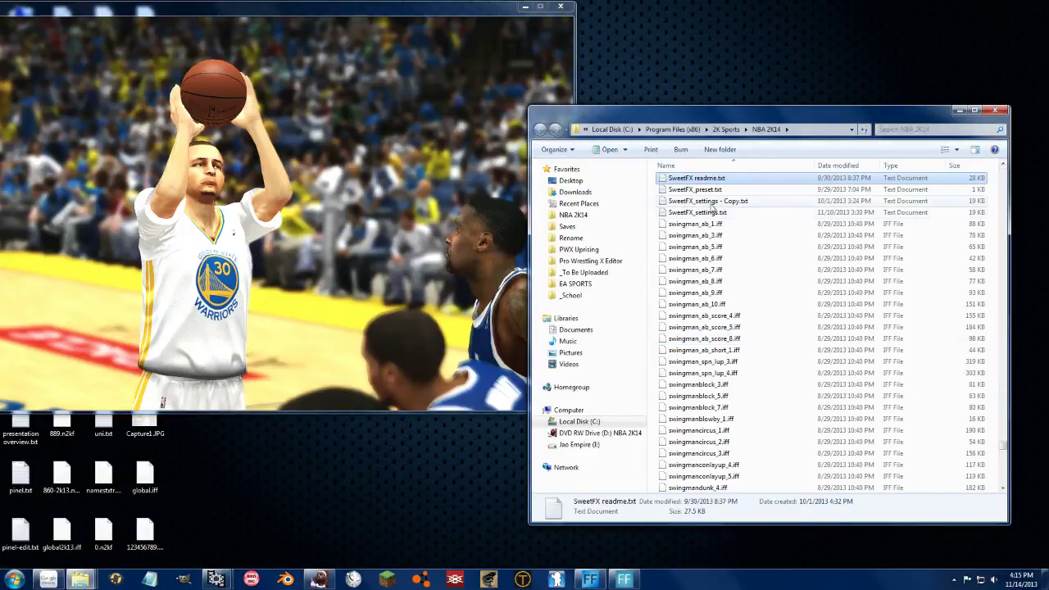
{"action": "left_click", "coordinate": [711, 212]}
{"action": "key", "text": "ctrl+c"}
{"action": "key", "text": "ctrl+v"}
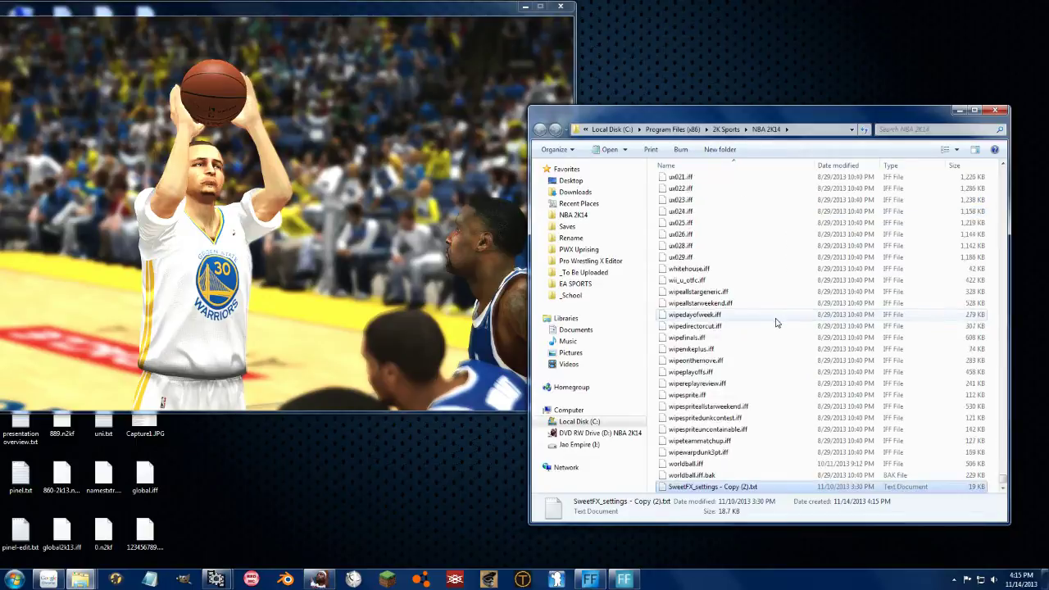
- Open SweetFX_settings.txt beside the game window and show its list of effect switches
{"action": "double_click", "coordinate": [708, 201]}
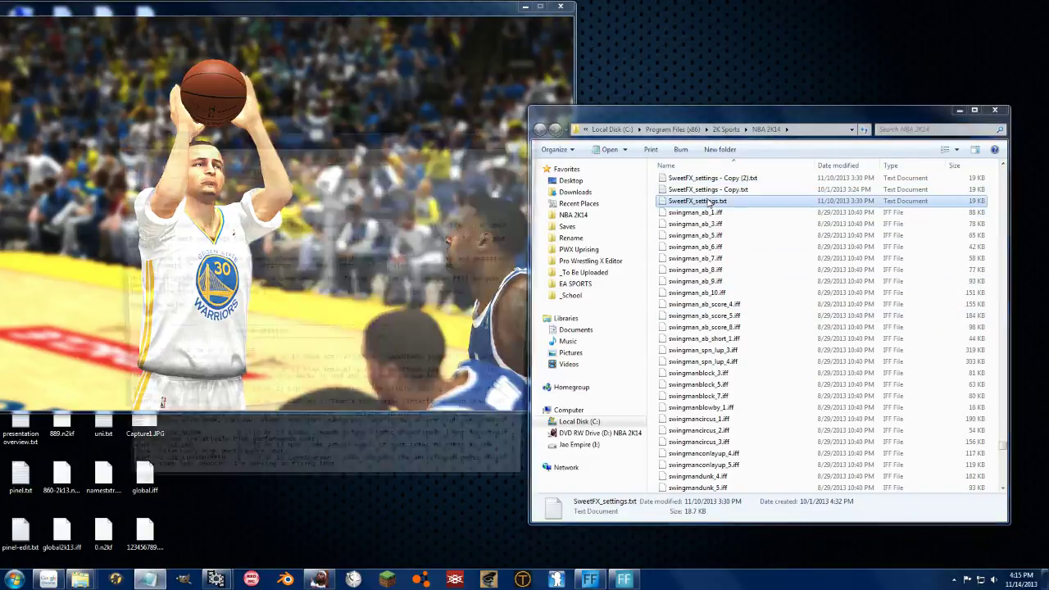
{"action": "left_click_drag", "start_coordinate": [254, 139], "coordinate": [713, 91]}
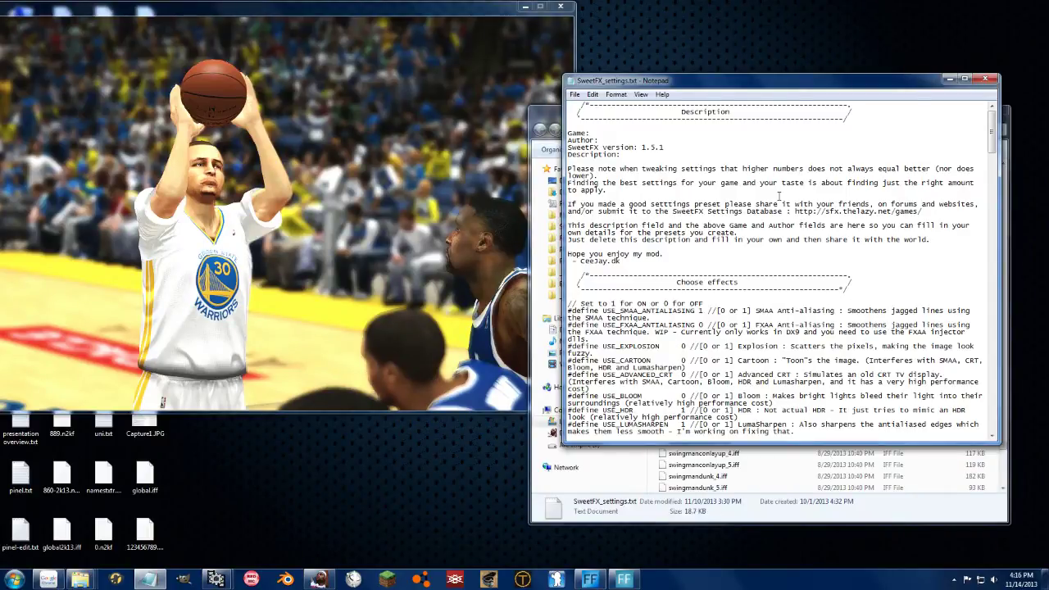
{"action": "scroll", "coordinate": [779, 197], "scroll_direction": "down", "scroll_amount": 7}
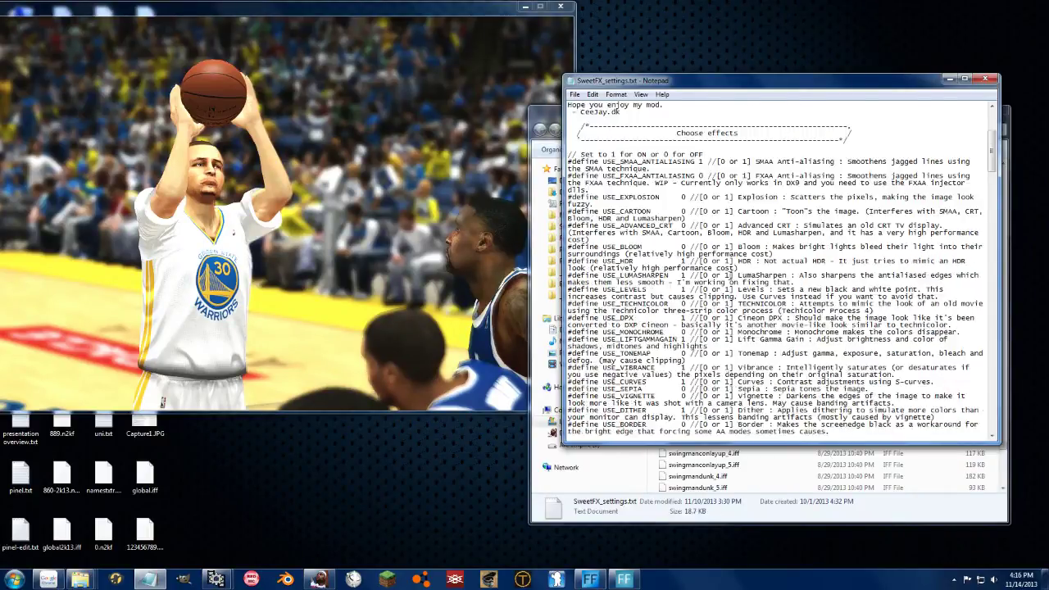
{"action": "left_click_drag", "start_coordinate": [703, 163], "coordinate": [652, 164]}
{"action": "left_click", "coordinate": [703, 162]}
{"action": "scroll", "coordinate": [735, 189], "scroll_direction": "down", "scroll_amount": 2}
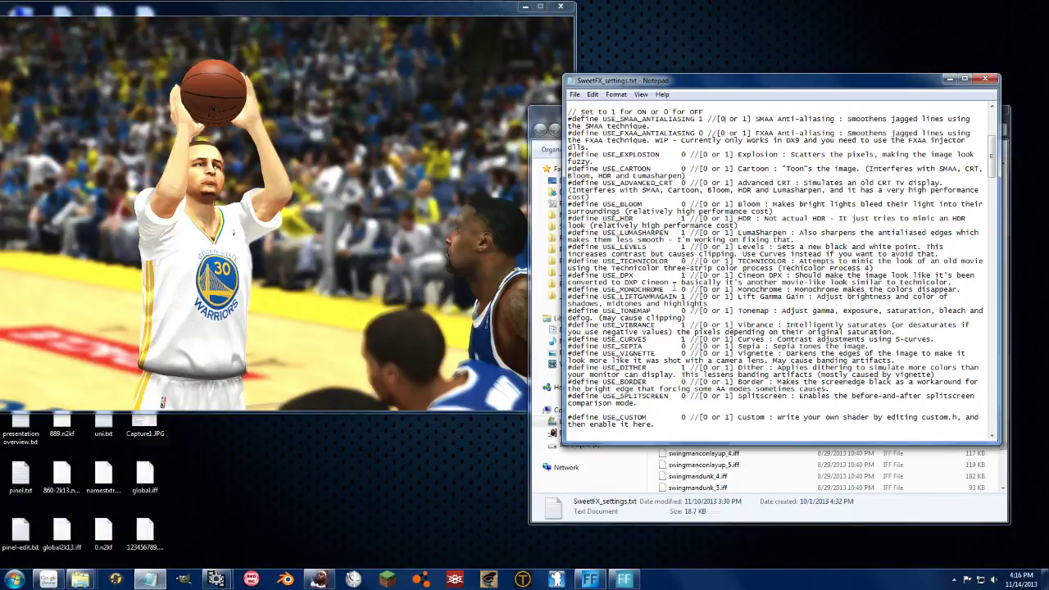
- Set USE_MONOCHROME to 1, save the settings file, and reload the effects in the game
{"action": "double_click", "coordinate": [682, 289]}
{"action": "type", "text": "1"}
{"action": "key", "text": "ctrl+s"}
{"action": "left_click", "coordinate": [435, 7]}
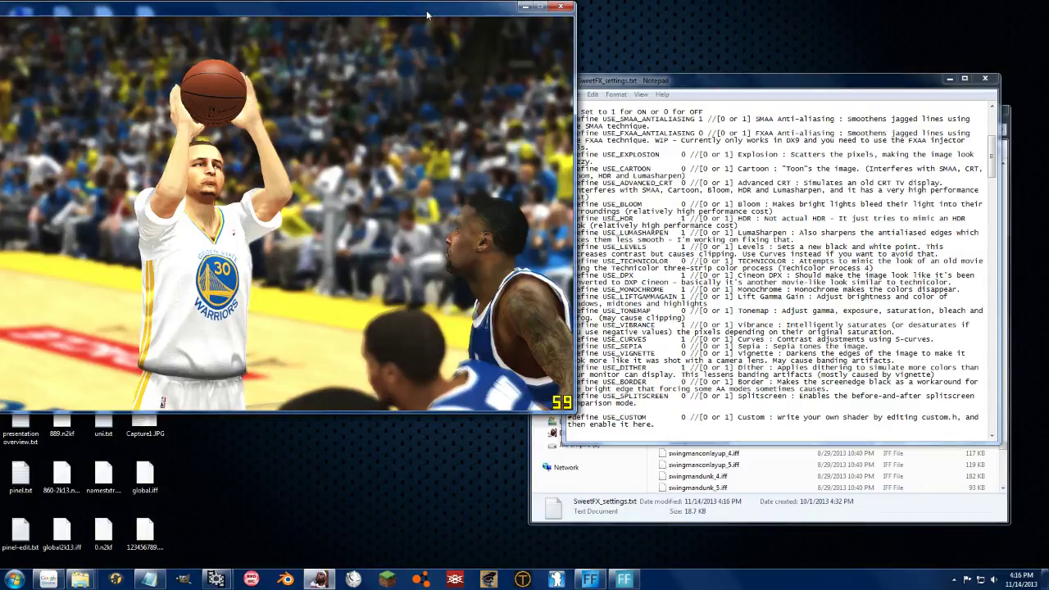
{"action": "key", "text": "Pause"}
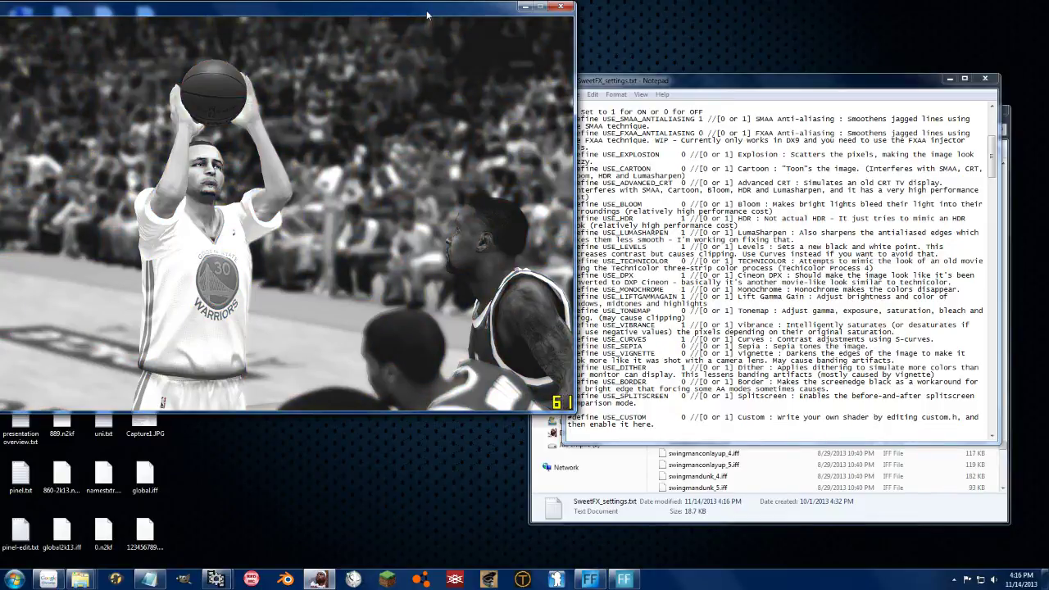
- Set USE_MONOCHROME back to 0 in the list of effect switches
{"action": "left_click", "coordinate": [679, 220]}
{"action": "left_click", "coordinate": [679, 290]}
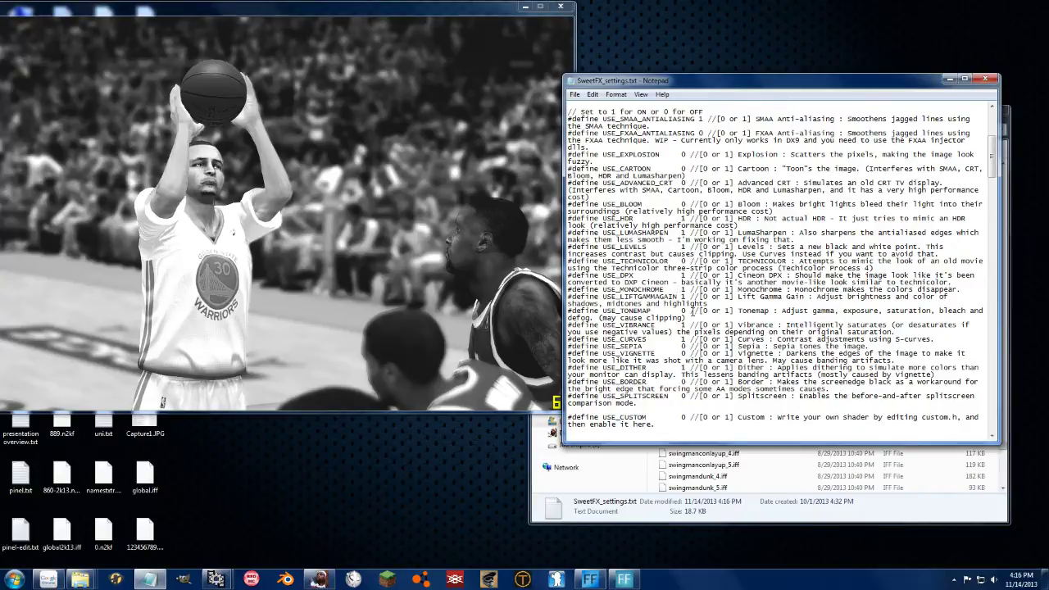
{"action": "key", "text": "Delete"}
{"action": "type", "text": "0"}
- Set USE_HDR to 0, save the settings file, and reload the effects in the game
{"action": "left_click", "coordinate": [681, 218]}
{"action": "key", "text": "Delete"}
{"action": "type", "text": "0"}
{"action": "left_click", "coordinate": [305, 10]}
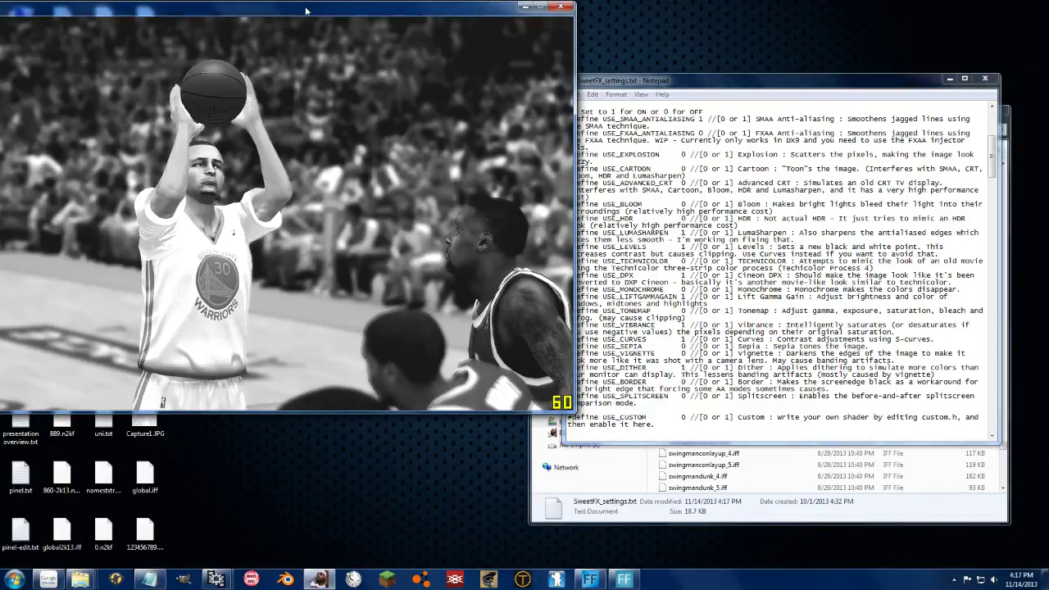
{"action": "key", "text": "Pause"}
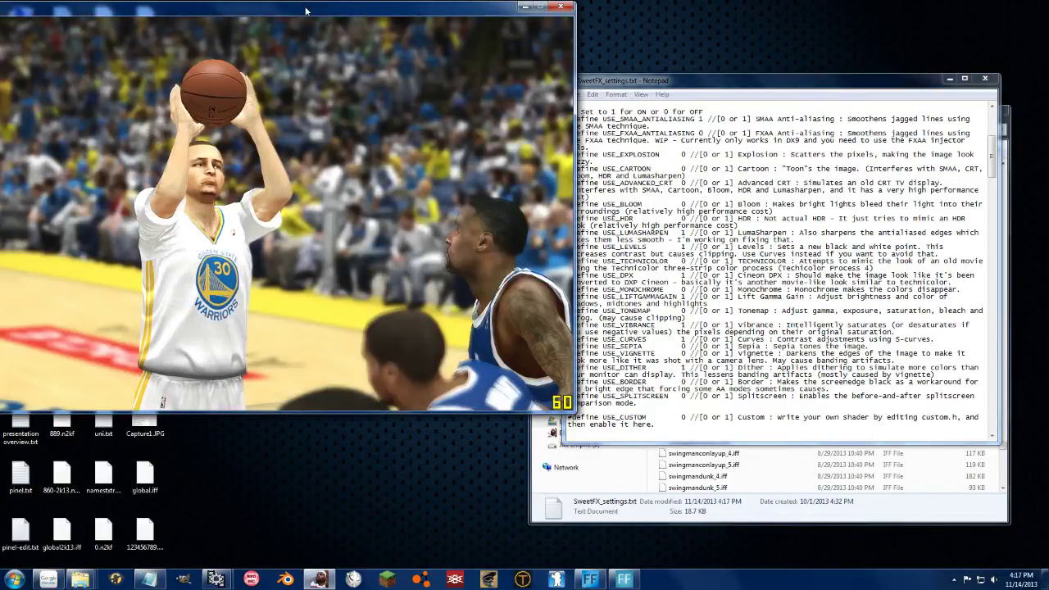
- Set USE_HDR back to 1, save the file, and reload the effects in the game
{"action": "left_click", "coordinate": [693, 220]}
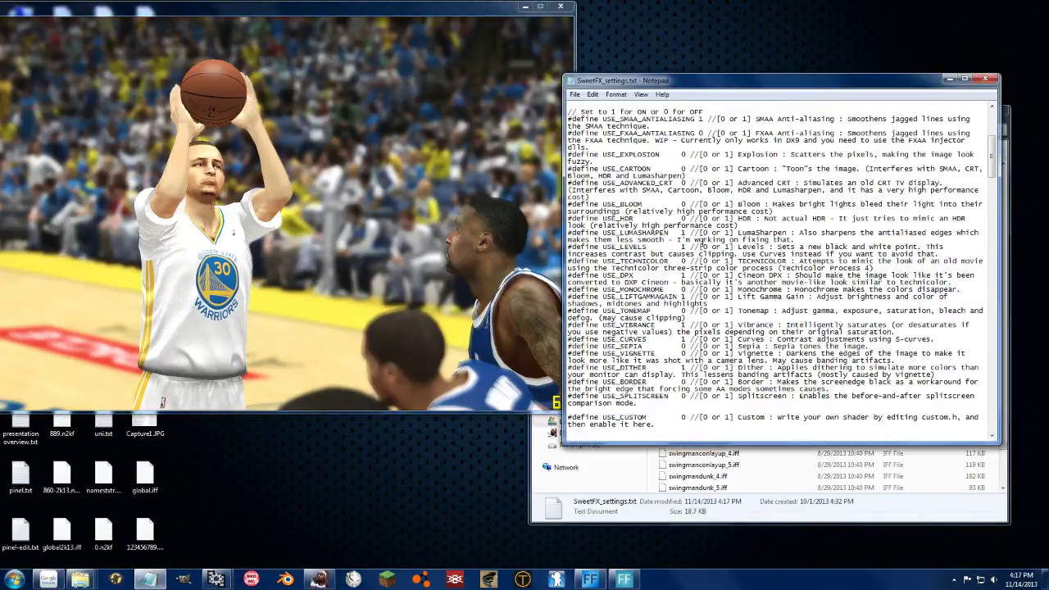
{"action": "left_click", "coordinate": [394, 14]}
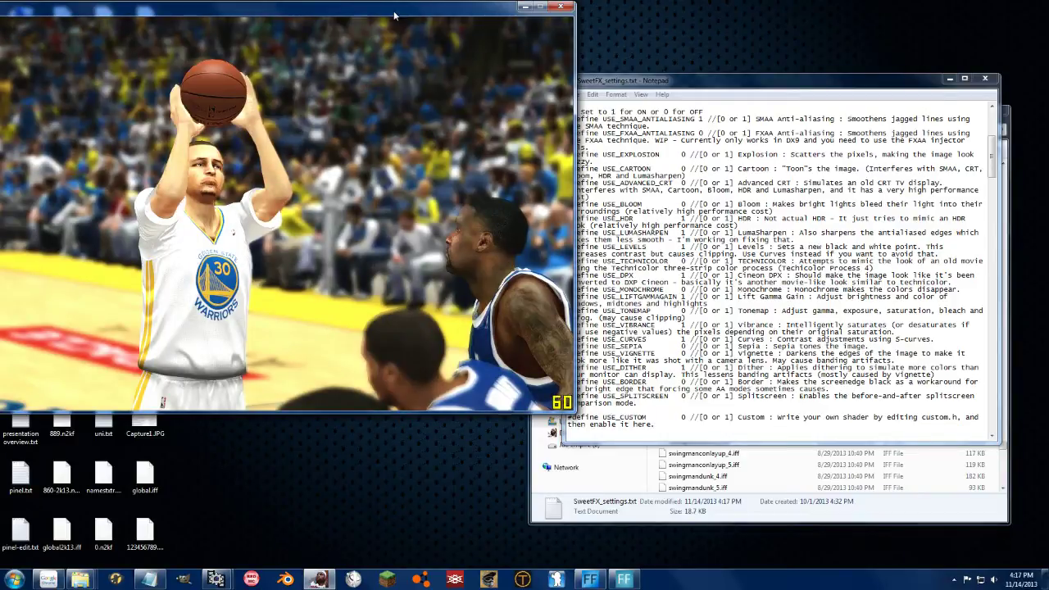
{"action": "left_click", "coordinate": [682, 220]}
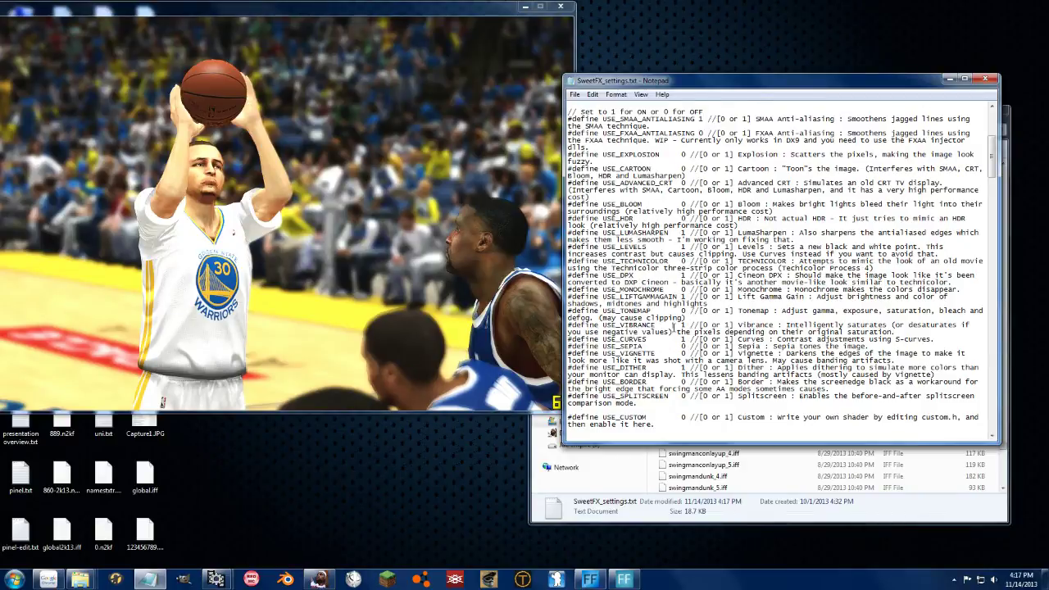
- Find the Vibrance settings section and examine the Vibrance_RGB_balance line, its channel values and its permitted range
{"action": "left_click", "coordinate": [675, 324]}
{"action": "scroll", "coordinate": [674, 332], "scroll_direction": "down", "scroll_amount": 12}
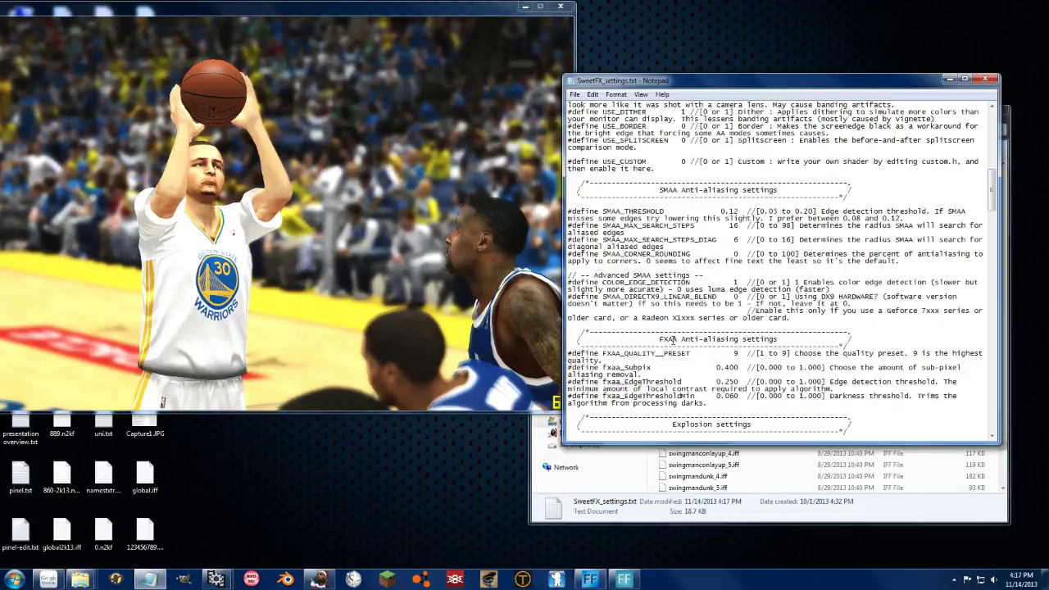
{"action": "scroll", "coordinate": [696, 281], "scroll_direction": "down", "scroll_amount": 20}
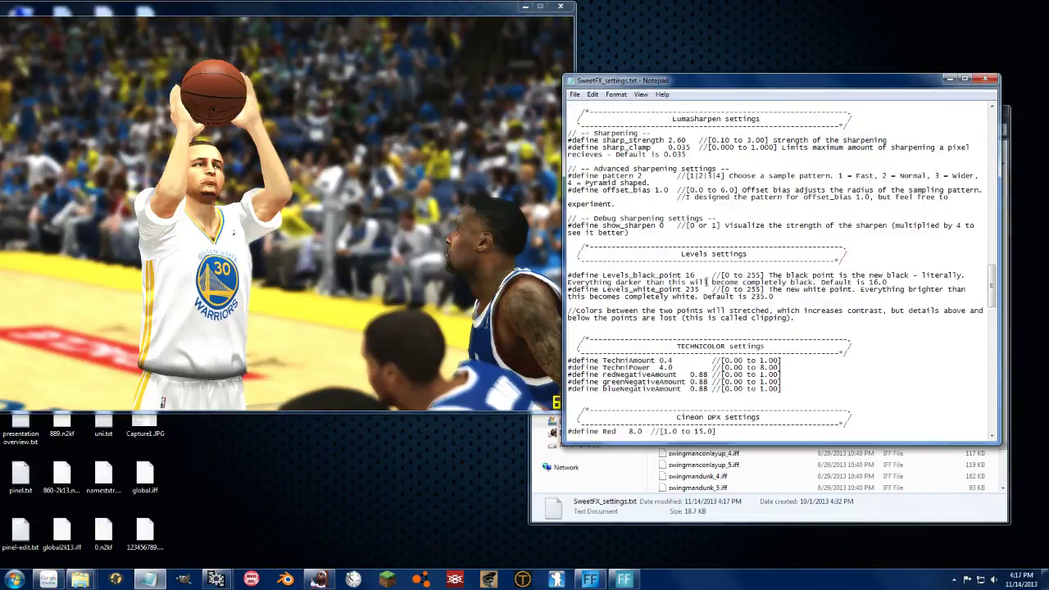
{"action": "scroll", "coordinate": [726, 261], "scroll_direction": "down", "scroll_amount": 20}
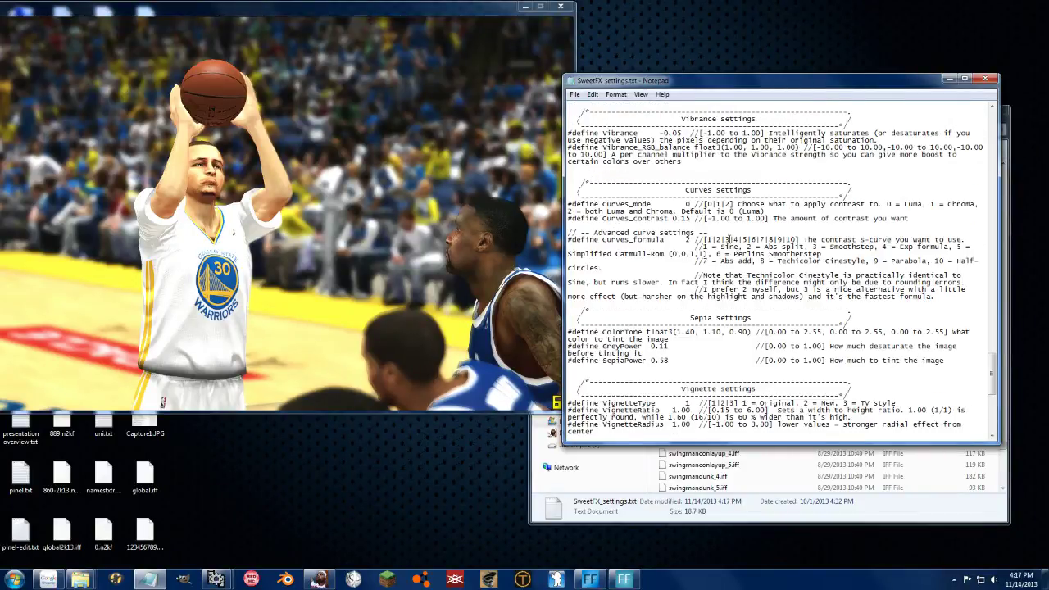
{"action": "scroll", "coordinate": [729, 245], "scroll_direction": "up", "scroll_amount": 7}
{"action": "scroll", "coordinate": [730, 267], "scroll_direction": "up", "scroll_amount": 1}
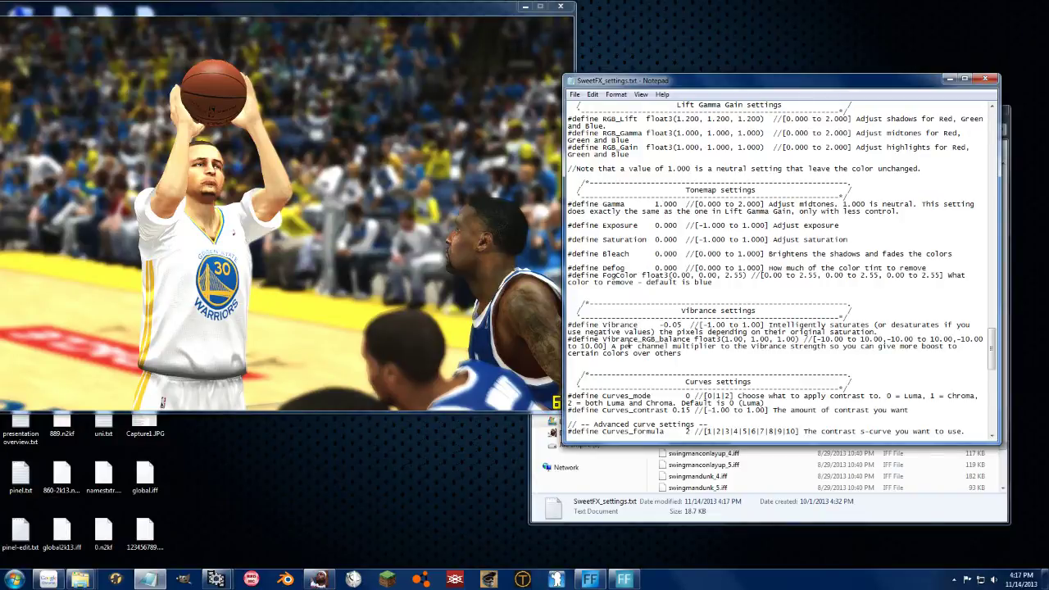
{"action": "left_click_drag", "start_coordinate": [643, 339], "coordinate": [695, 339]}
{"action": "left_click", "coordinate": [723, 340]}
{"action": "left_click_drag", "start_coordinate": [812, 339], "coordinate": [784, 357]}
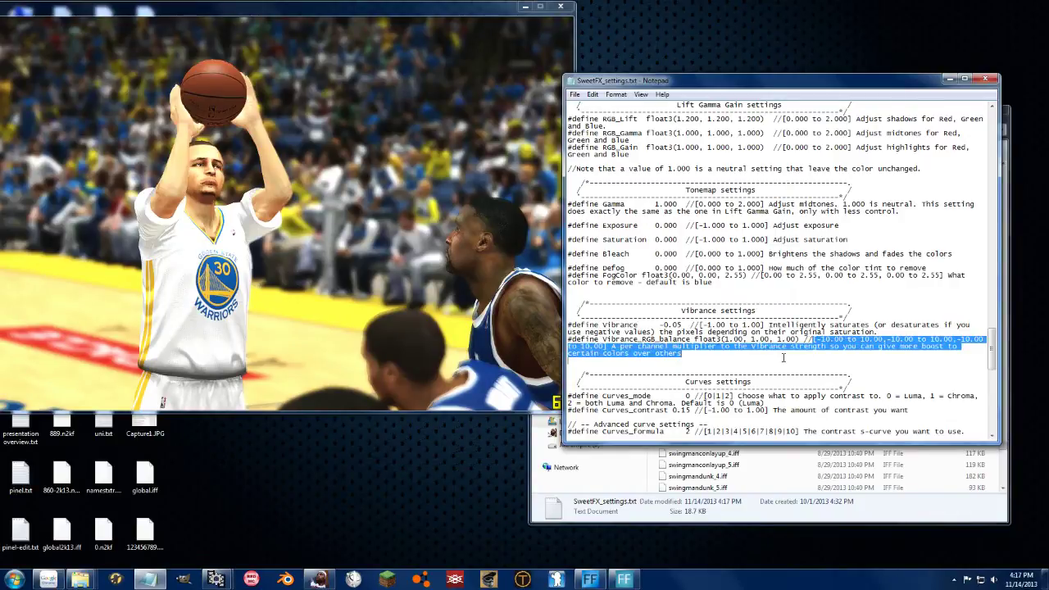
{"action": "left_click", "coordinate": [813, 339]}
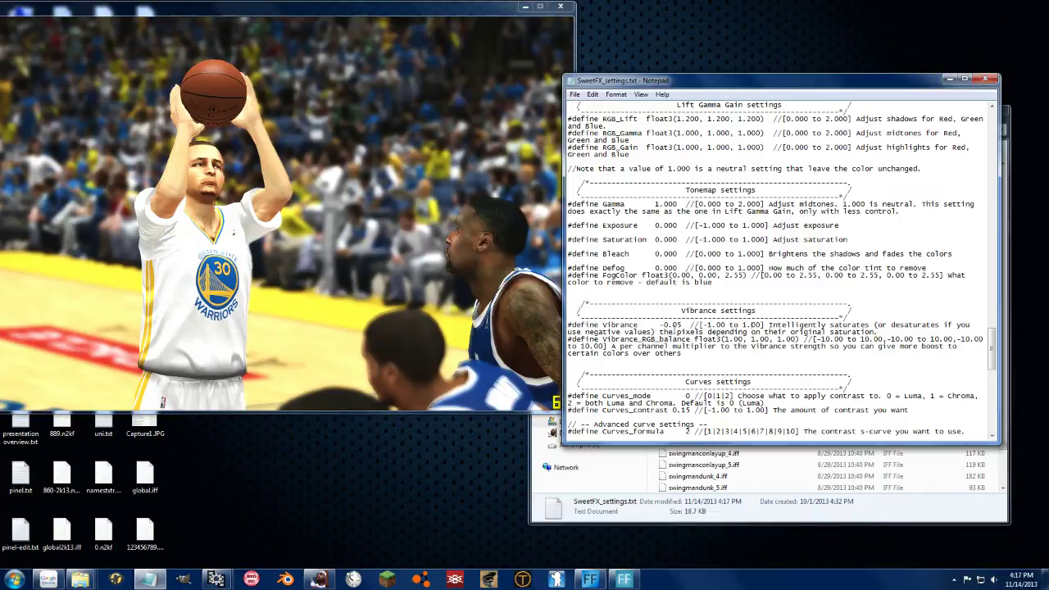
- Set Vibrance to -0.50, save the file, and reload the effects in the game
{"action": "left_click", "coordinate": [680, 325]}
{"action": "key", "text": "BackSpace"}
{"action": "key", "text": "BackSpace"}
{"action": "type", "text": "50"}
{"action": "left_click", "coordinate": [274, 10]}
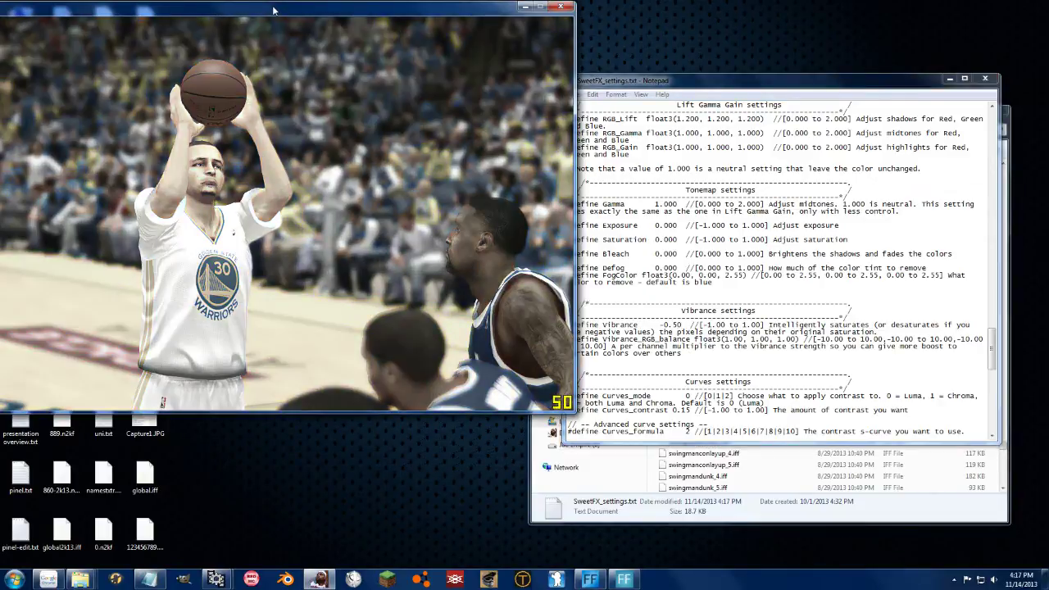
- Restore Vibrance to -0.05, set the blue value of Vibrance_RGB_balance to 10.00, and reload the saved settings in the game
{"action": "left_click", "coordinate": [679, 325]}
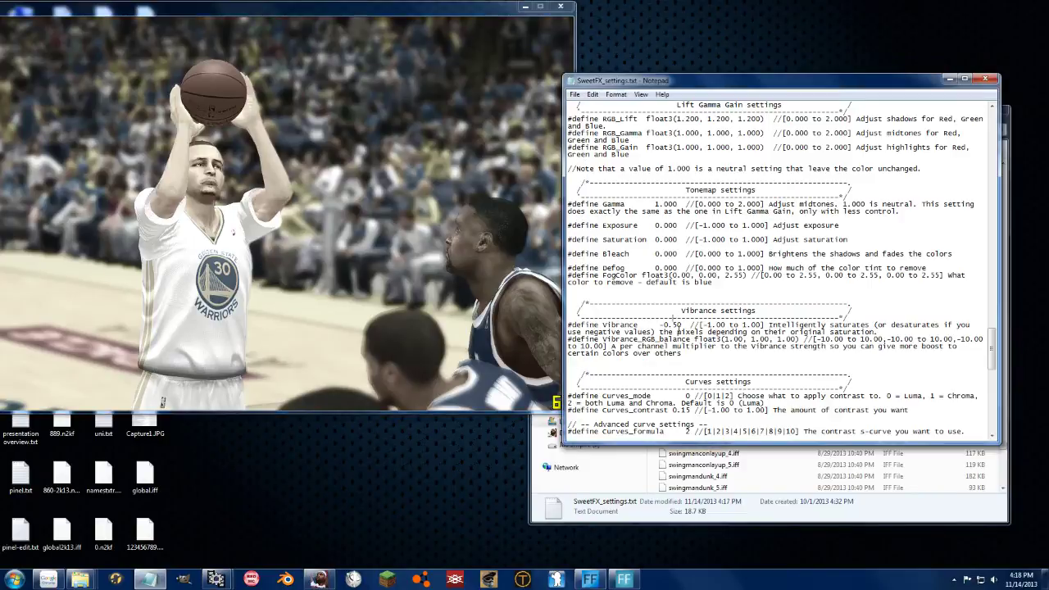
{"action": "key", "text": "BackSpace"}
{"action": "key", "text": "BackSpace"}
{"action": "type", "text": "05"}
{"action": "type", "text": "0"}
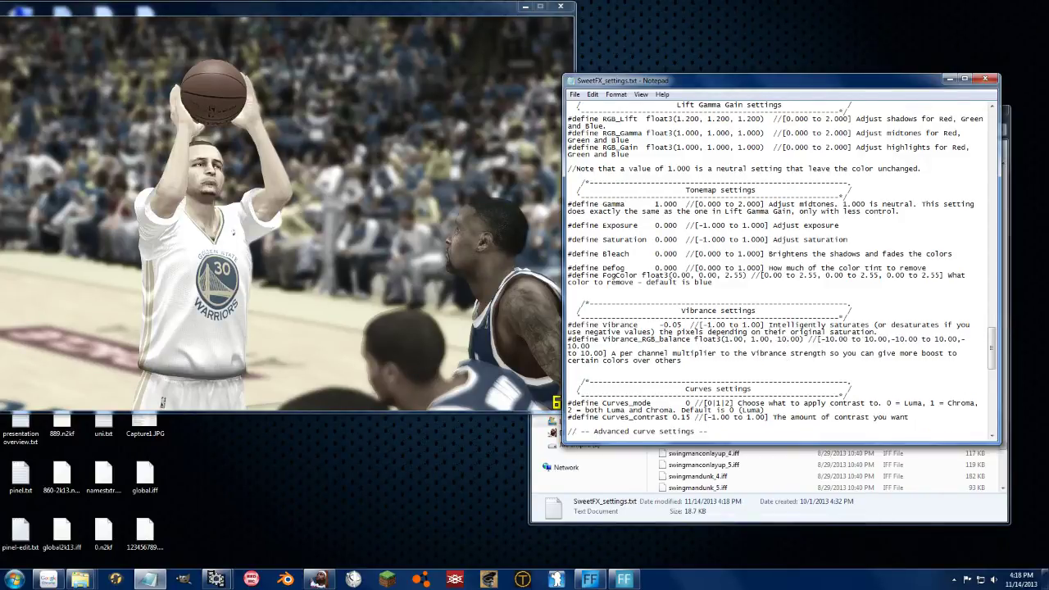
{"action": "left_click", "coordinate": [143, 13]}
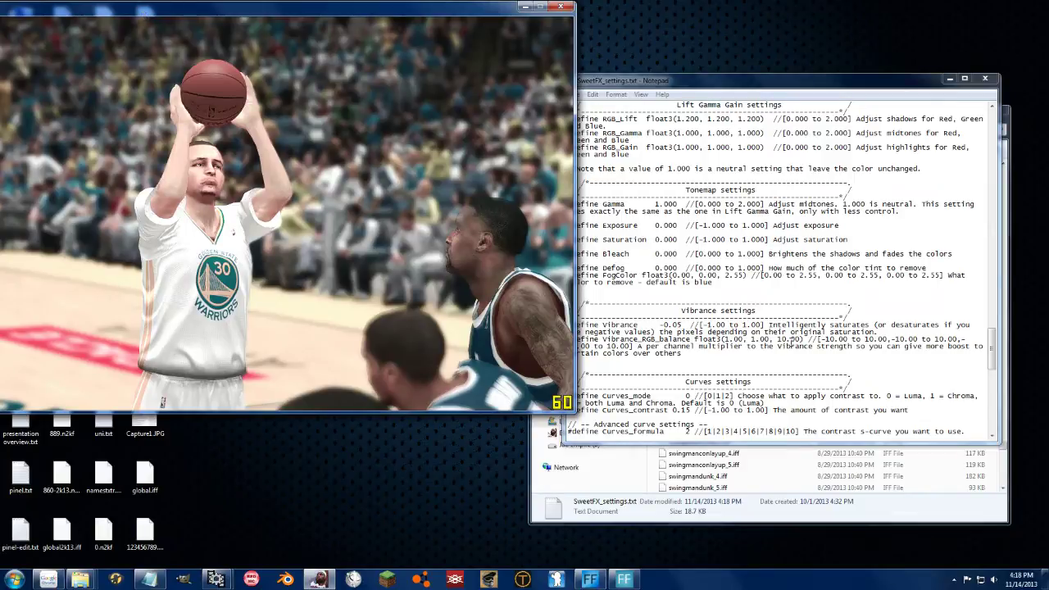
- Change Vibrance_RGB_balance to 10.00, 10.00, 1.00, save the file, and reload the effects in the game
{"action": "left_click", "coordinate": [782, 340]}
{"action": "key", "text": "Delete"}
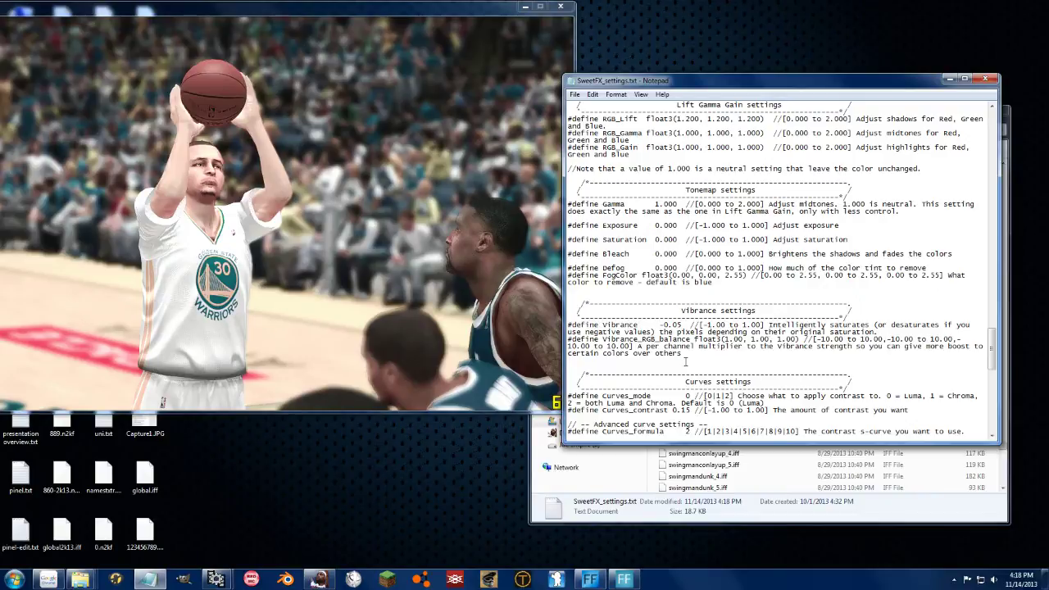
{"action": "left_click", "coordinate": [679, 328]}
{"action": "type", "text": "0"}
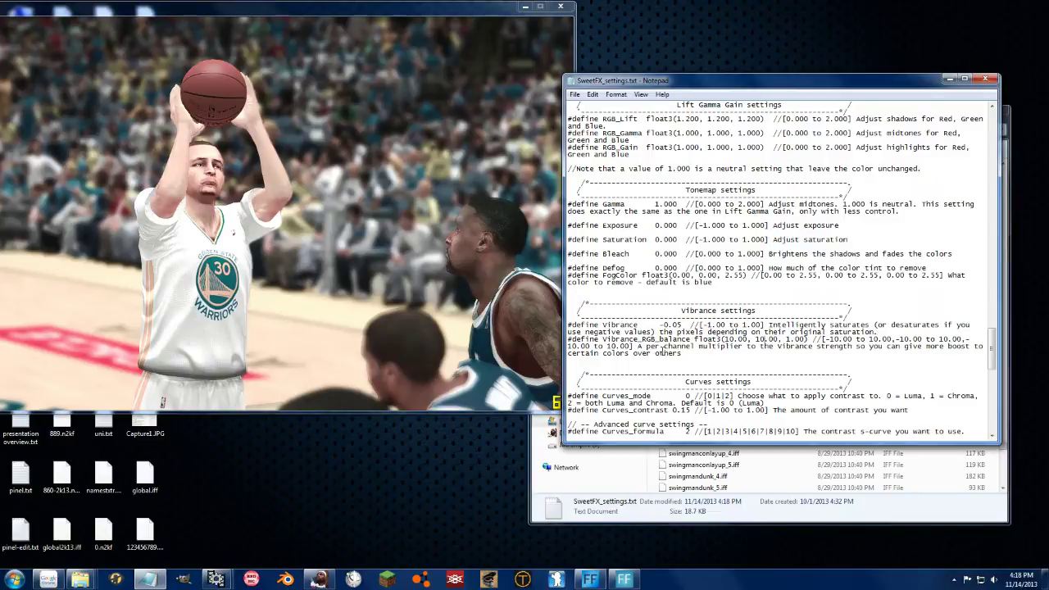
{"action": "left_click", "coordinate": [273, 11]}
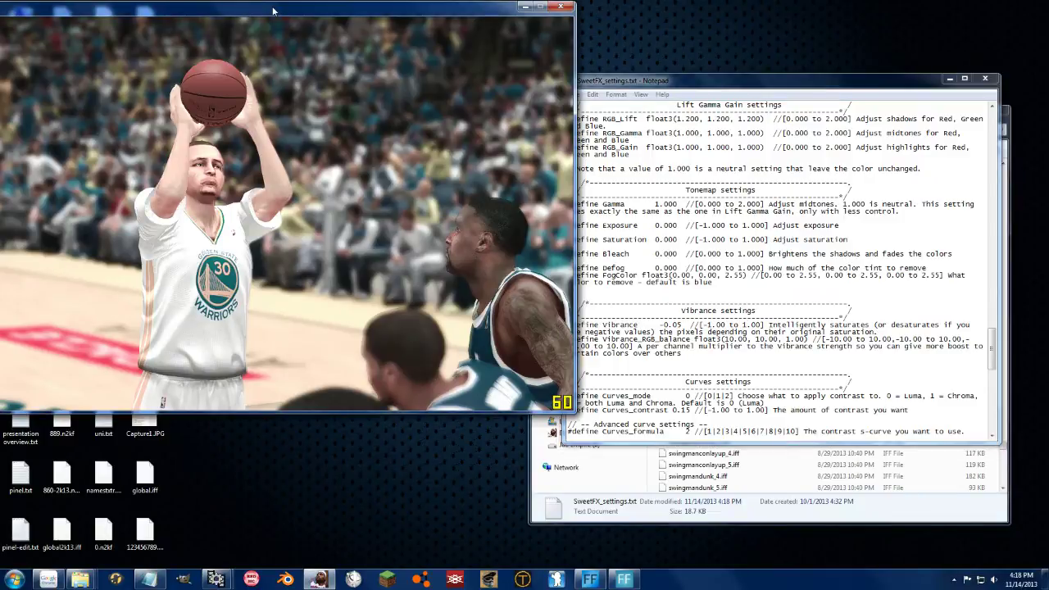
{"action": "key", "text": "Pause"}
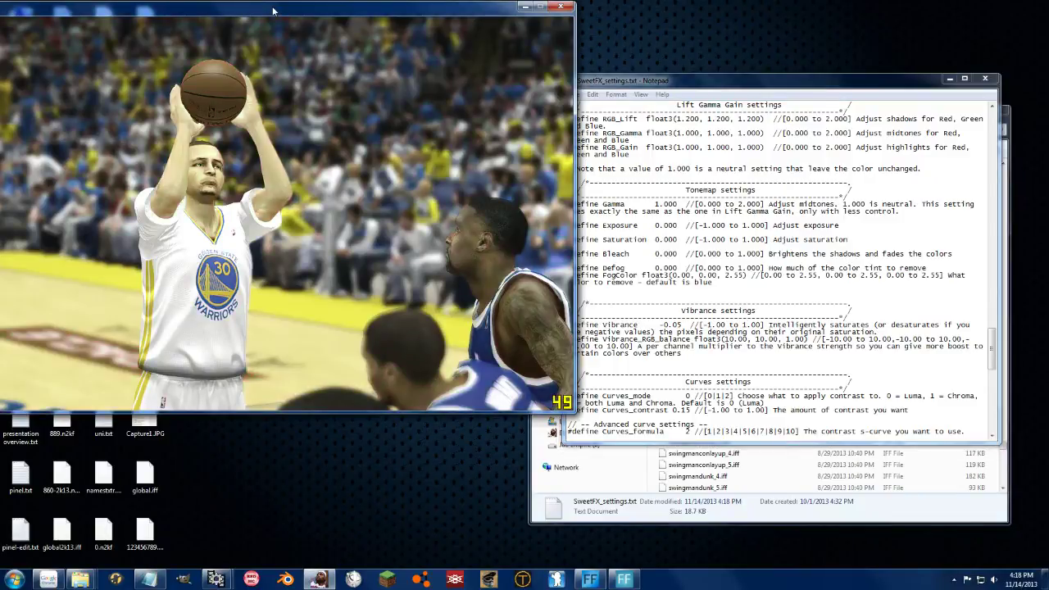
- Return Vibrance_RGB_balance to 1.00, 1.00, 1.00, set Vibrance to 1.05, and reload the saved settings in the game
{"action": "left_click", "coordinate": [734, 345]}
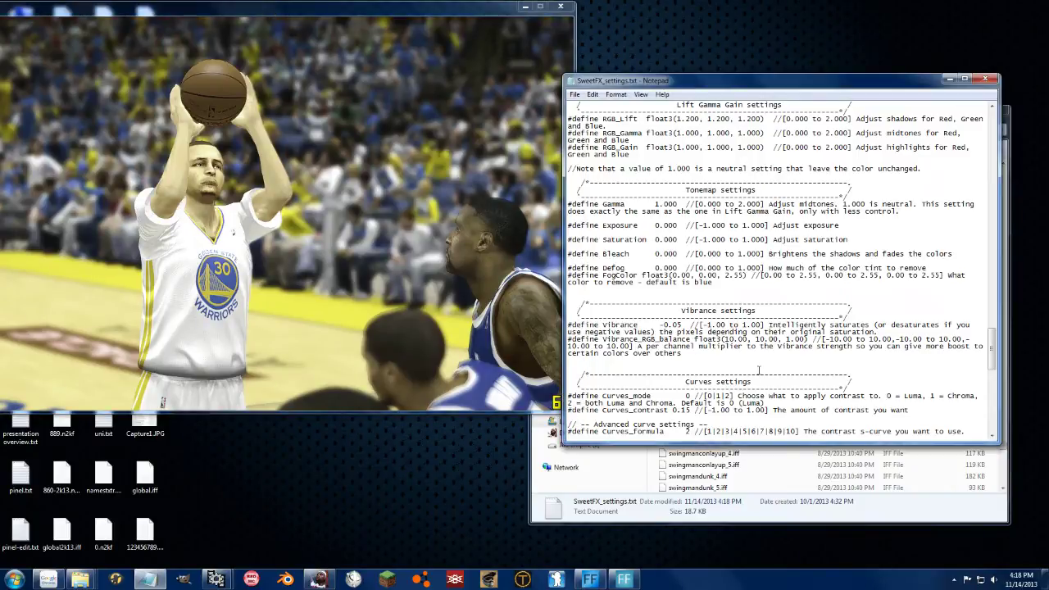
{"action": "key", "text": "BackSpace"}
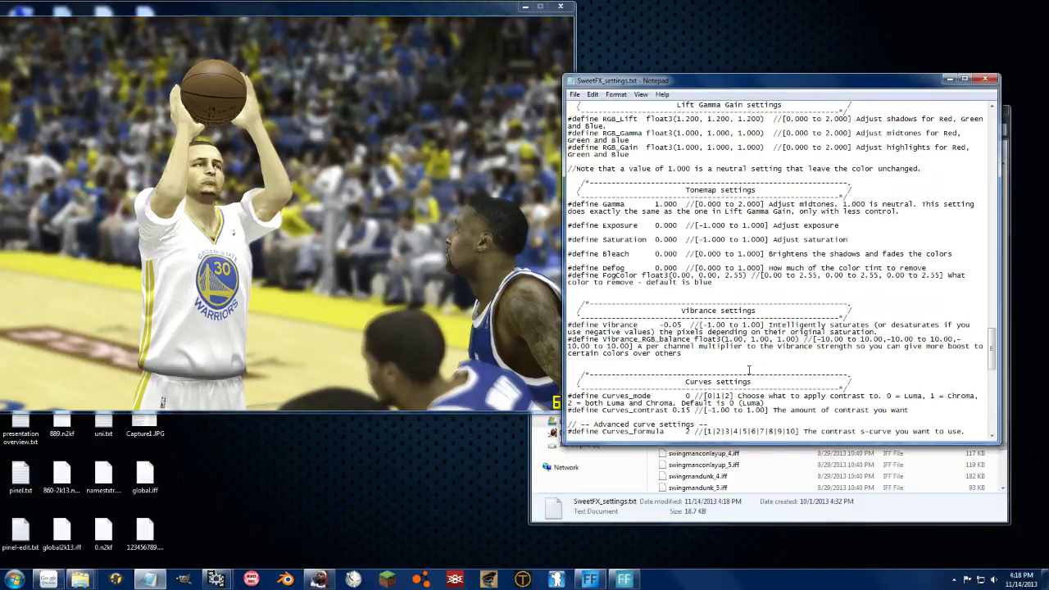
{"action": "key", "text": "Delete"}
{"action": "type", "text": "1"}
{"action": "key", "text": "Delete"}
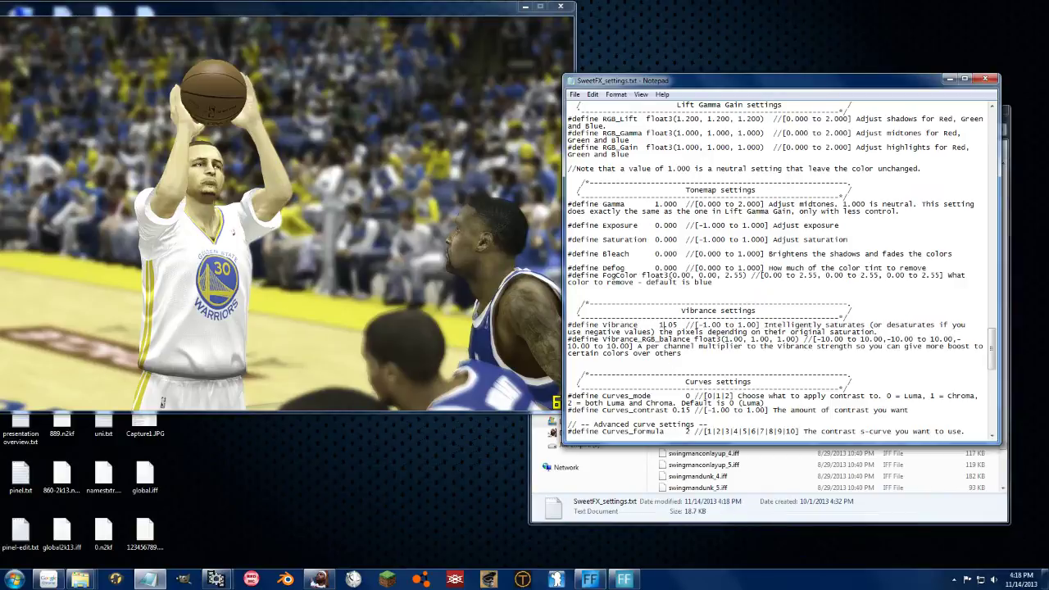
{"action": "left_click", "coordinate": [277, 6]}
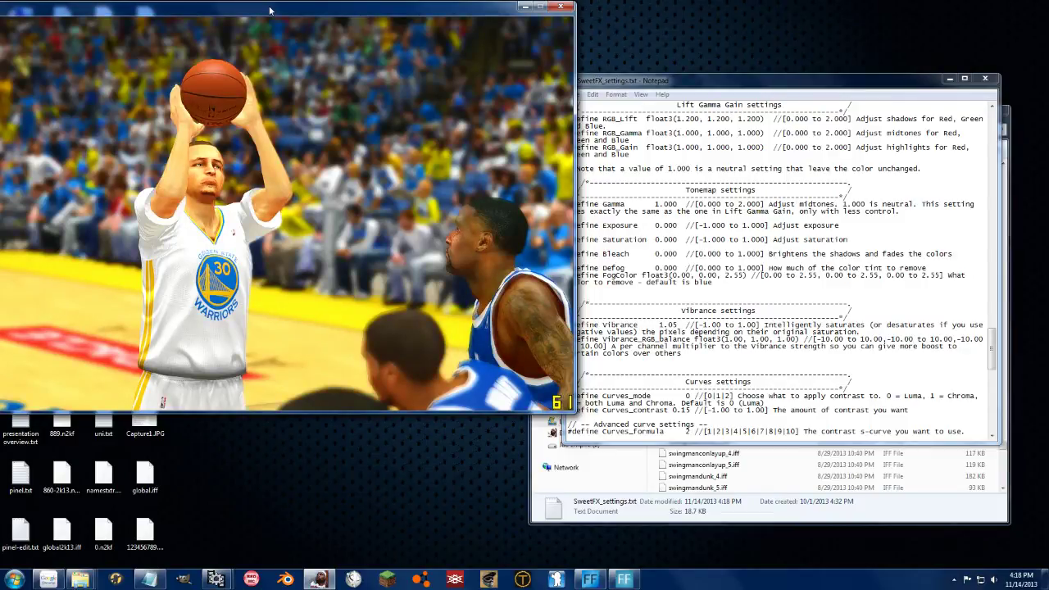
- Examine the remaining effect sections, including Curves, Sepia, Vignette and Dither, and the list of effect switches, and return to the game
{"action": "left_click", "coordinate": [758, 285]}
{"action": "scroll", "coordinate": [757, 285], "scroll_direction": "down", "scroll_amount": 6}
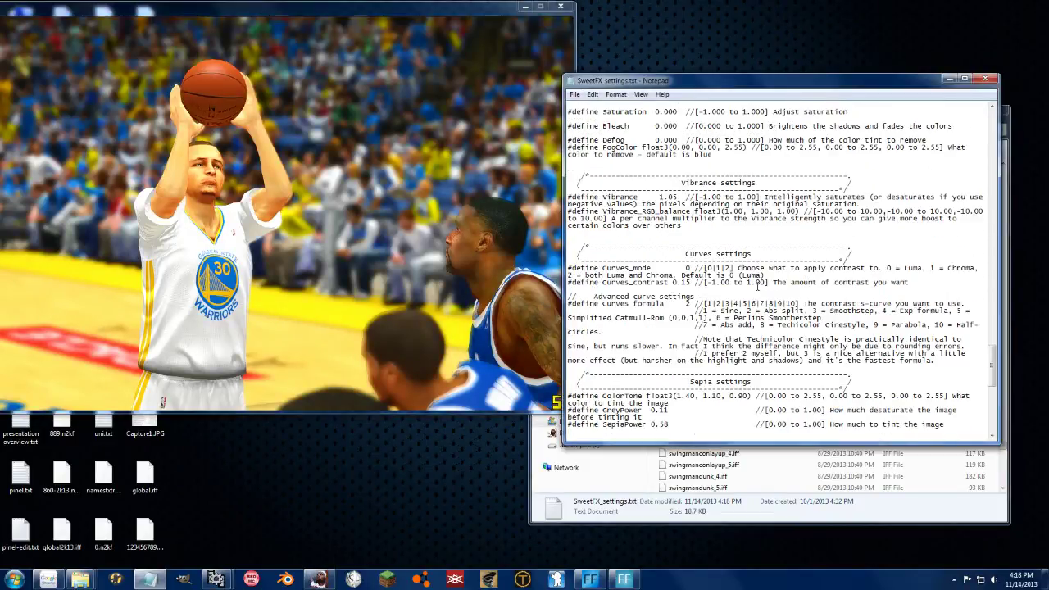
{"action": "scroll", "coordinate": [758, 285], "scroll_direction": "down", "scroll_amount": 3}
{"action": "left_click_drag", "start_coordinate": [632, 210], "coordinate": [711, 289]}
{"action": "left_click_drag", "start_coordinate": [711, 337], "coordinate": [754, 367]}
{"action": "scroll", "coordinate": [758, 379], "scroll_direction": "down", "scroll_amount": 2}
{"action": "scroll", "coordinate": [758, 382], "scroll_direction": "down", "scroll_amount": 10}
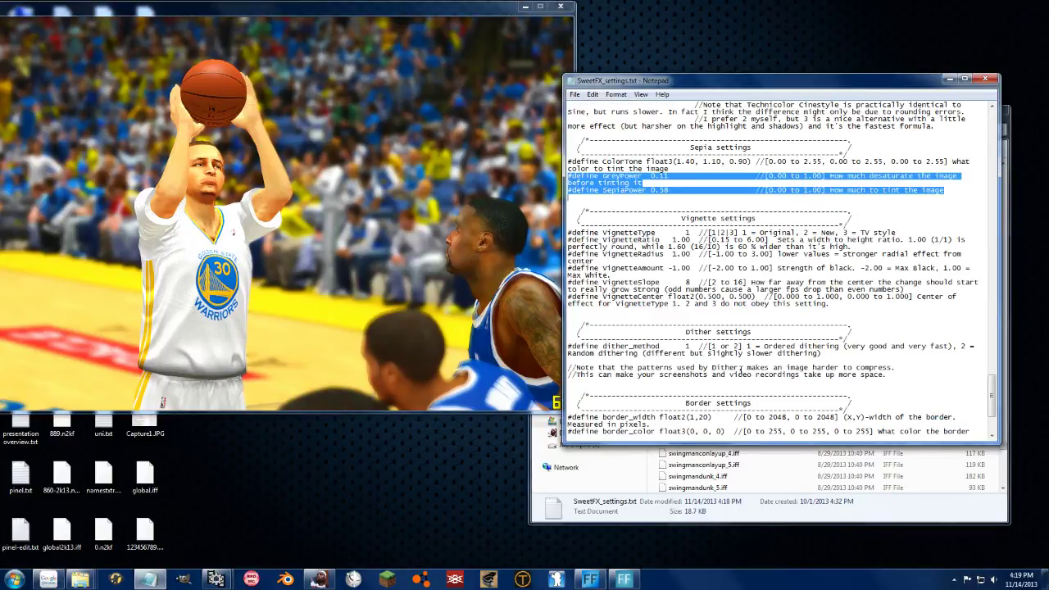
{"action": "scroll", "coordinate": [736, 374], "scroll_direction": "up", "scroll_amount": 20}
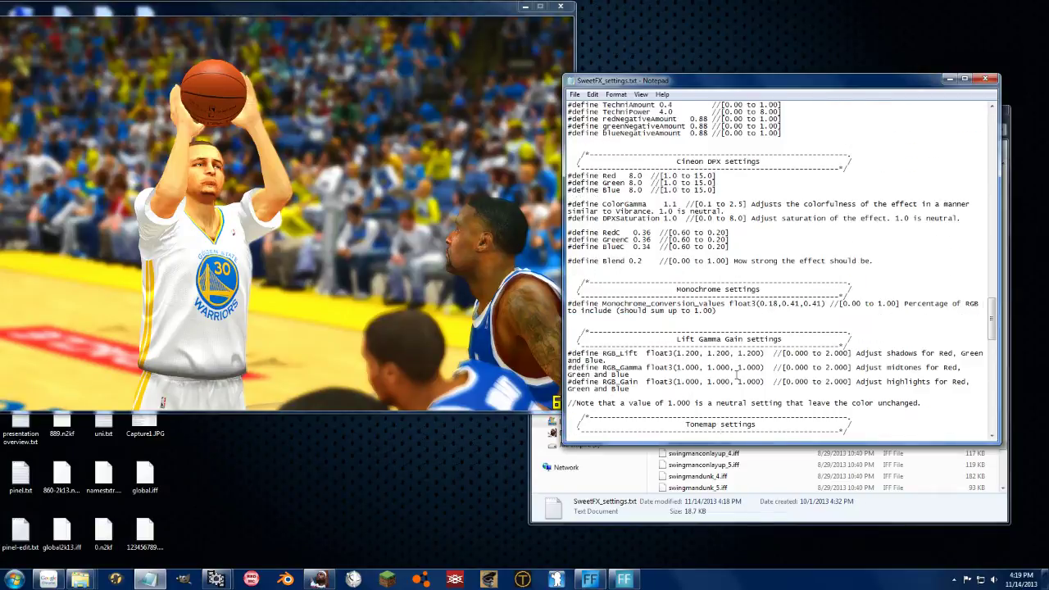
{"action": "scroll", "coordinate": [736, 375], "scroll_direction": "up", "scroll_amount": 20}
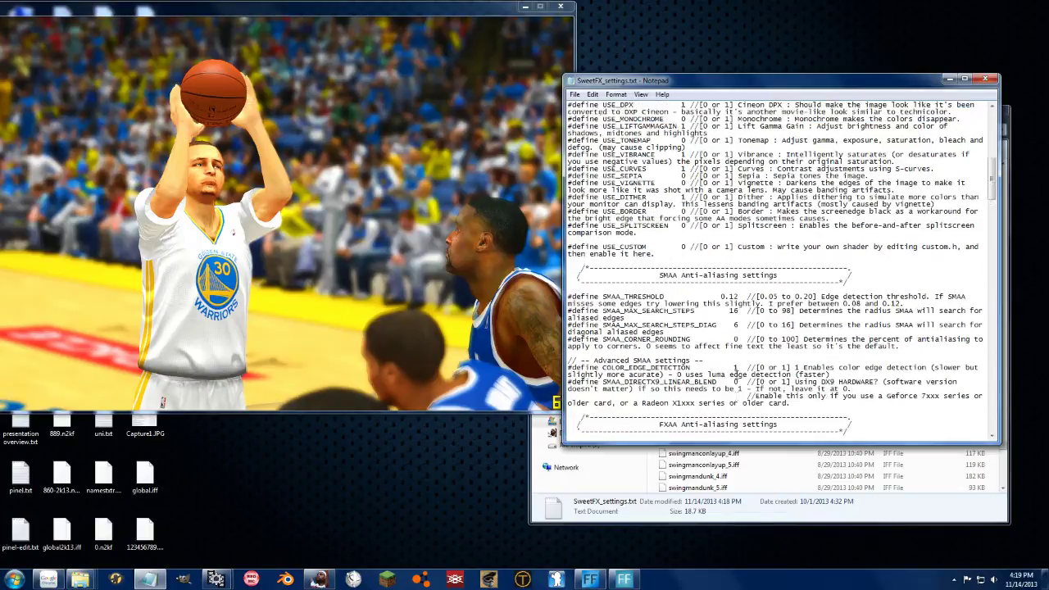
{"action": "left_click", "coordinate": [405, 12]}
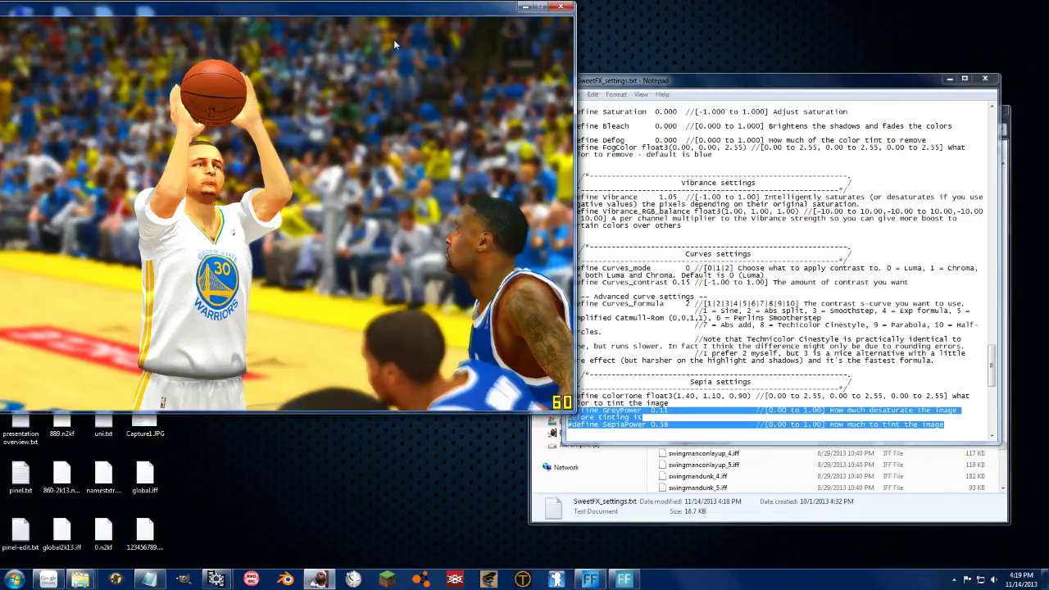